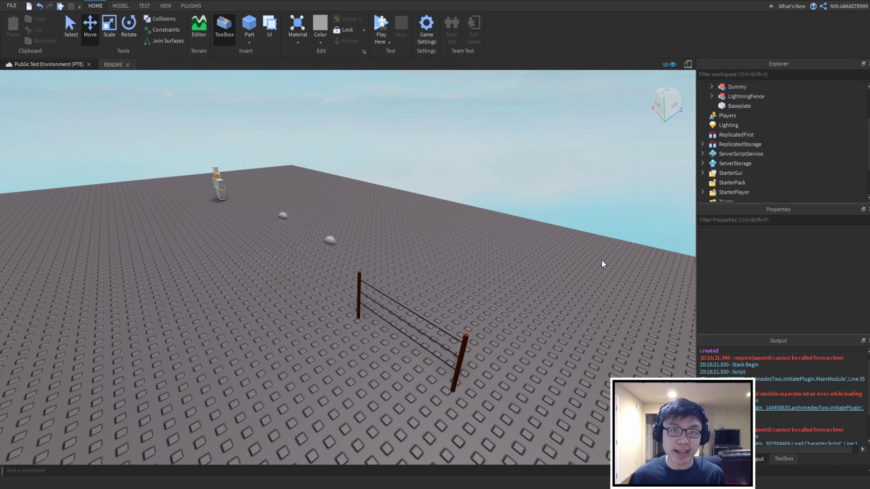
# Step: Start a play test and walk the character into the electric fence until it breaks apart
pyautogui.moveTo(602, 259); pyautogui.dragTo(598, 286, button='right')
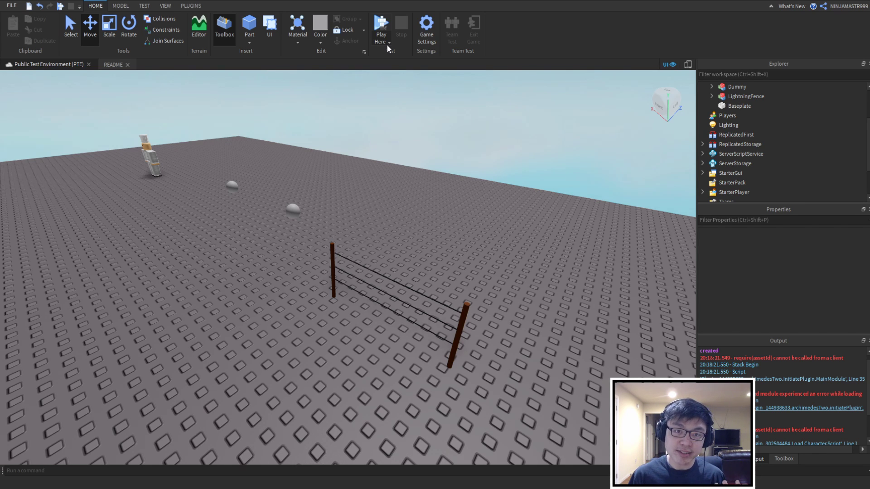
pyautogui.click(386, 45)
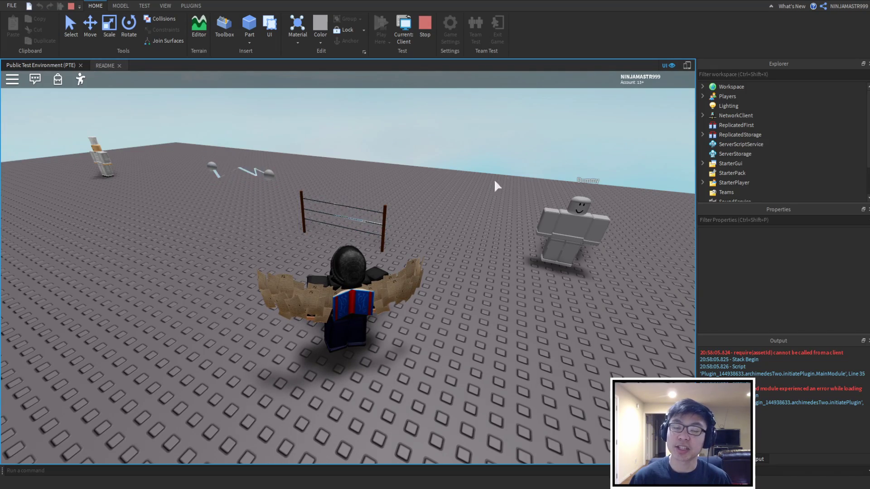
pyautogui.press('w')
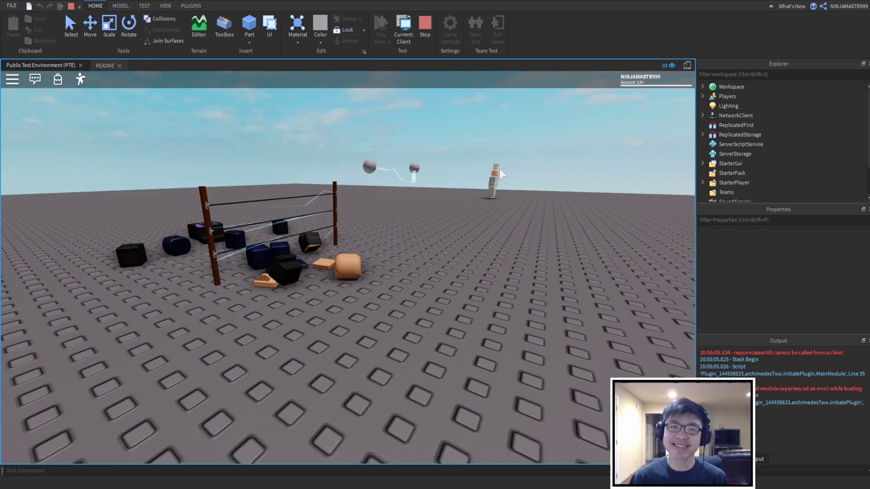
# Step: Stop the play test with Shift+F5 and view the RandomizeBeams script
pyautogui.hotkey('shift', 'F5')
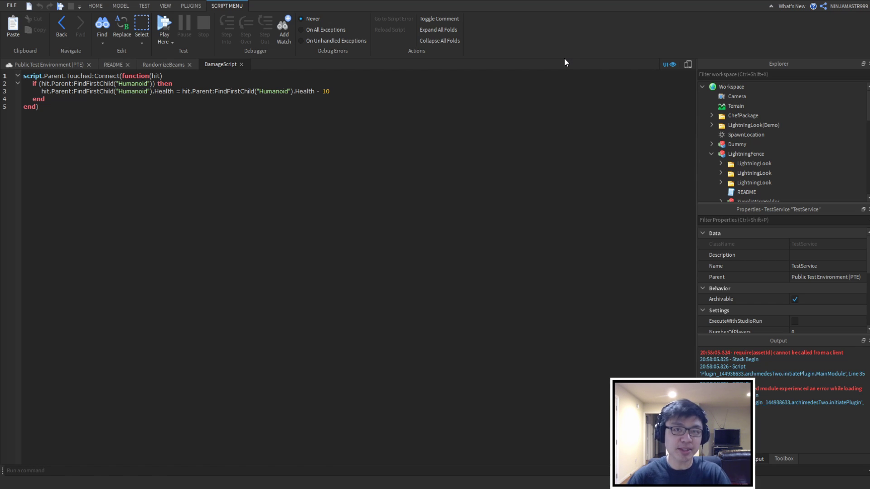
# Step: Switch to the fence's README tab to read its instructions and beam setting documentation
pyautogui.hotkey('ctrl', 'Tab')
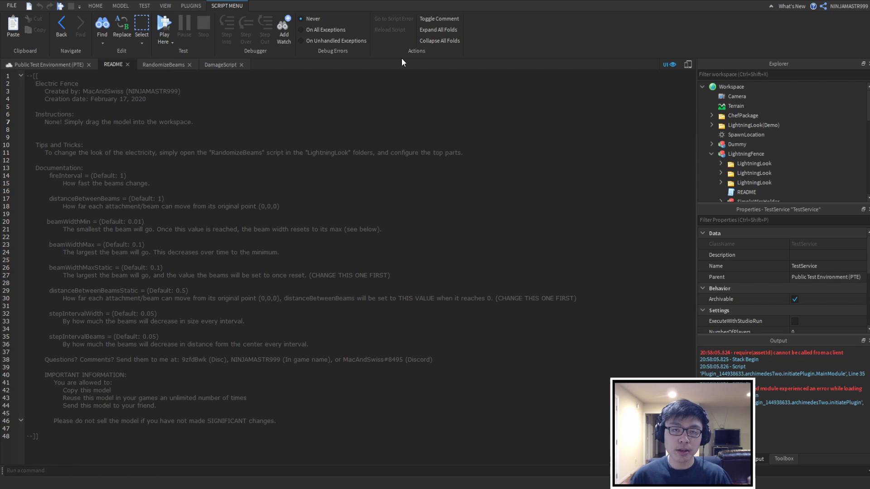